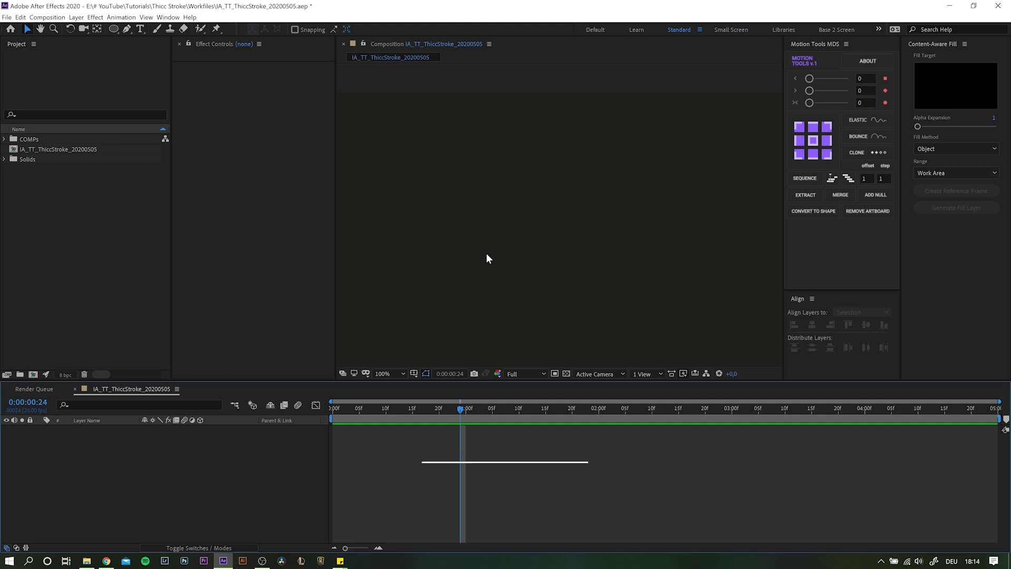
Create a new solid layer named 'Thicc Stroke'.
{"action": "key", "text": "ctrl+y"}
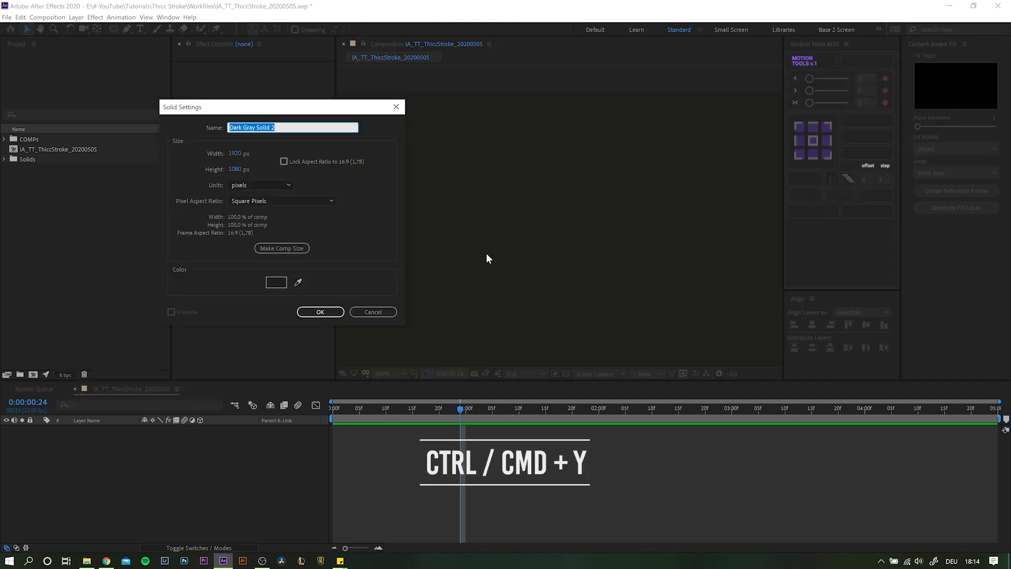
{"action": "type", "text": "Thicc Stroke"}
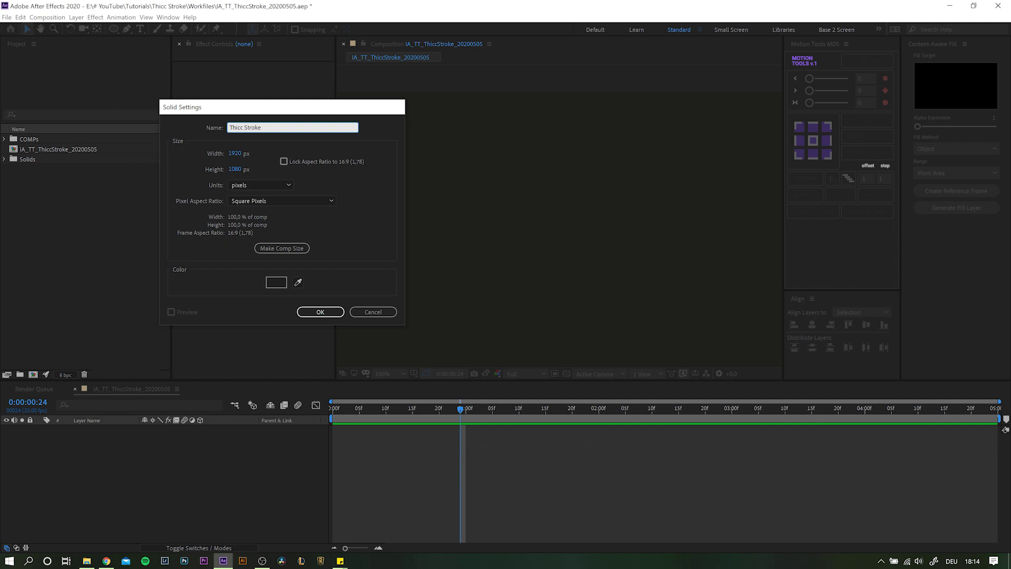
{"action": "key", "text": "Return"}
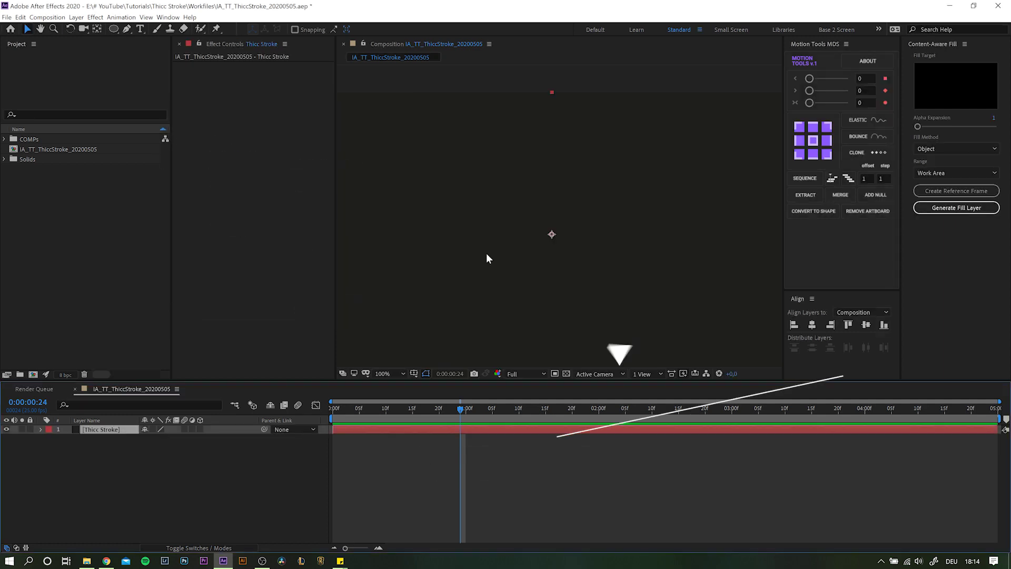
Apply the Thicc Stroke effect to the solid via a quick search for 'thi'.
{"action": "key", "text": "ctrl+space"}
{"action": "type", "text": "thi"}
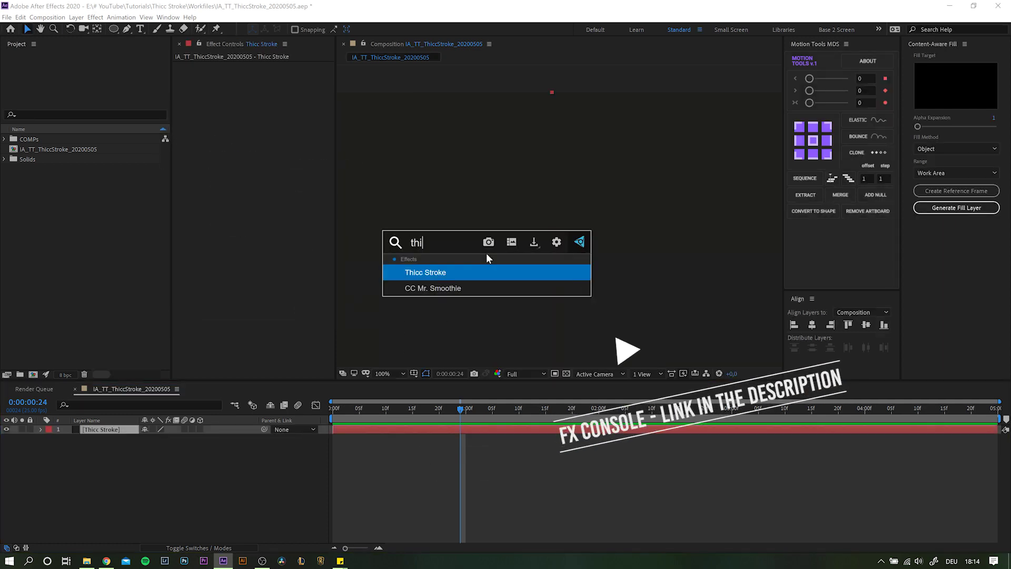
{"action": "key", "text": "Return"}
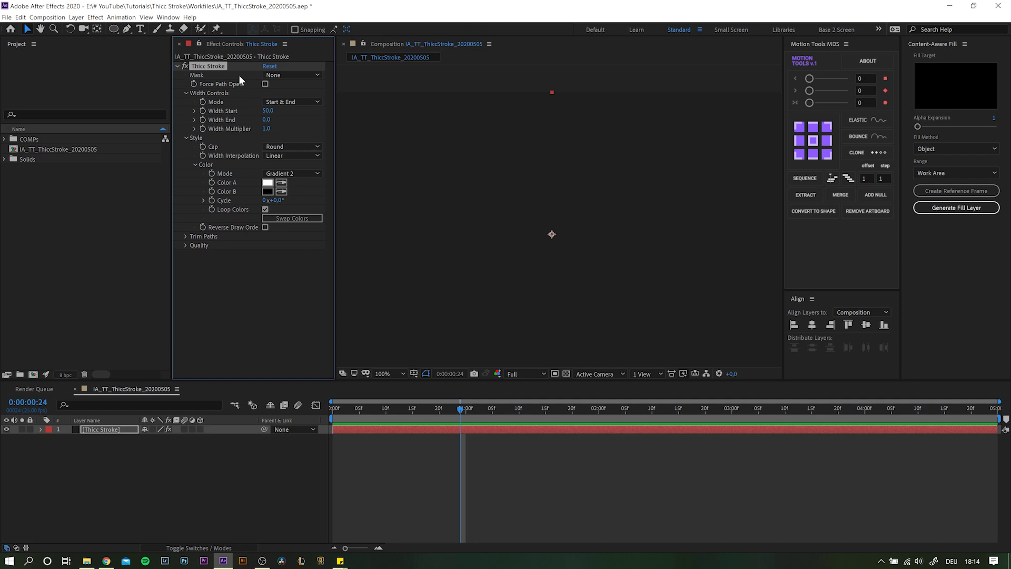
Draw a circle mask and centre it horizontally and vertically in the composition.
{"action": "left_click", "coordinate": [114, 29]}
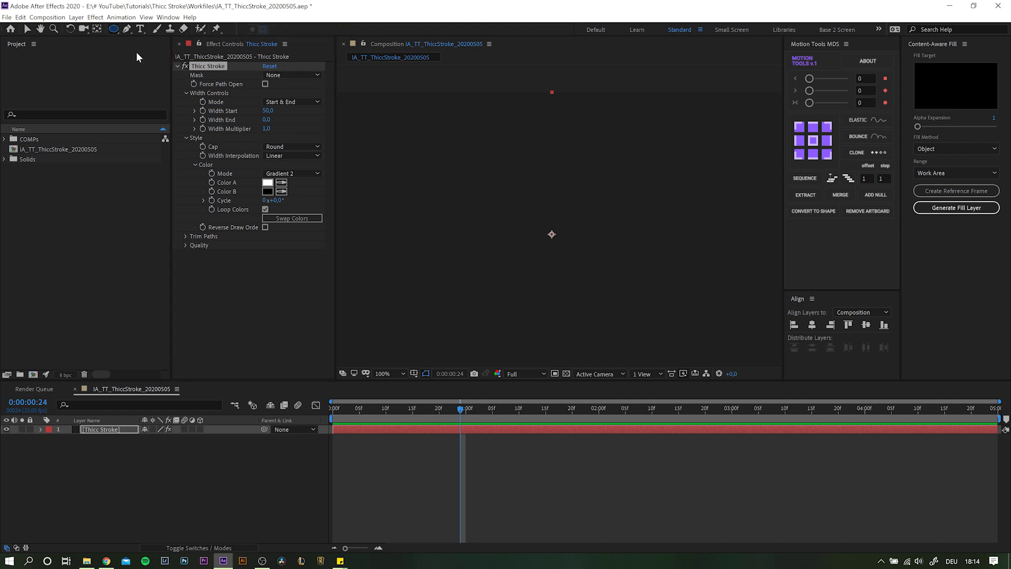
{"action": "left_click_drag", "start_coordinate": [499, 189], "coordinate": [616, 293]}
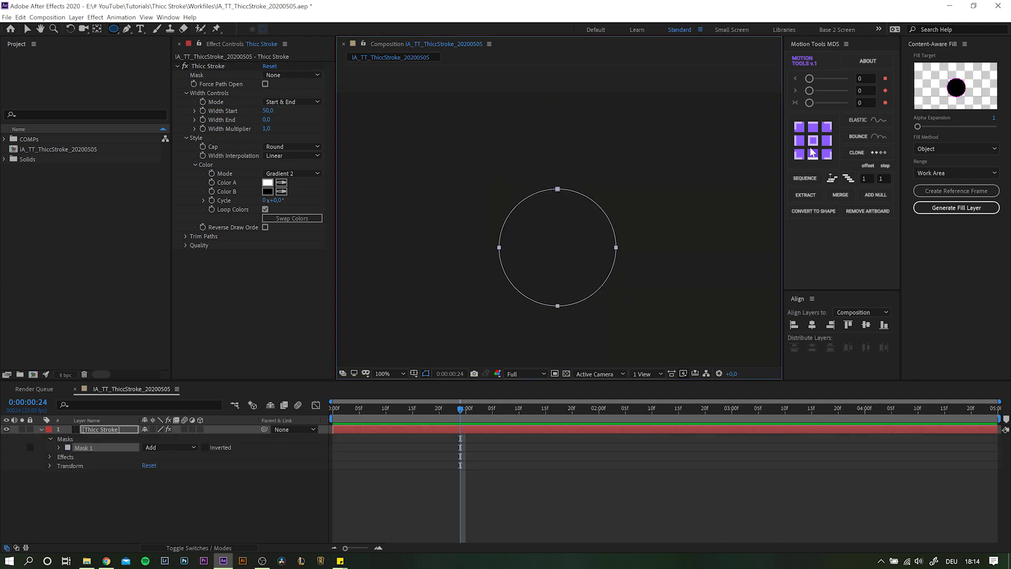
{"action": "left_click", "coordinate": [95, 430]}
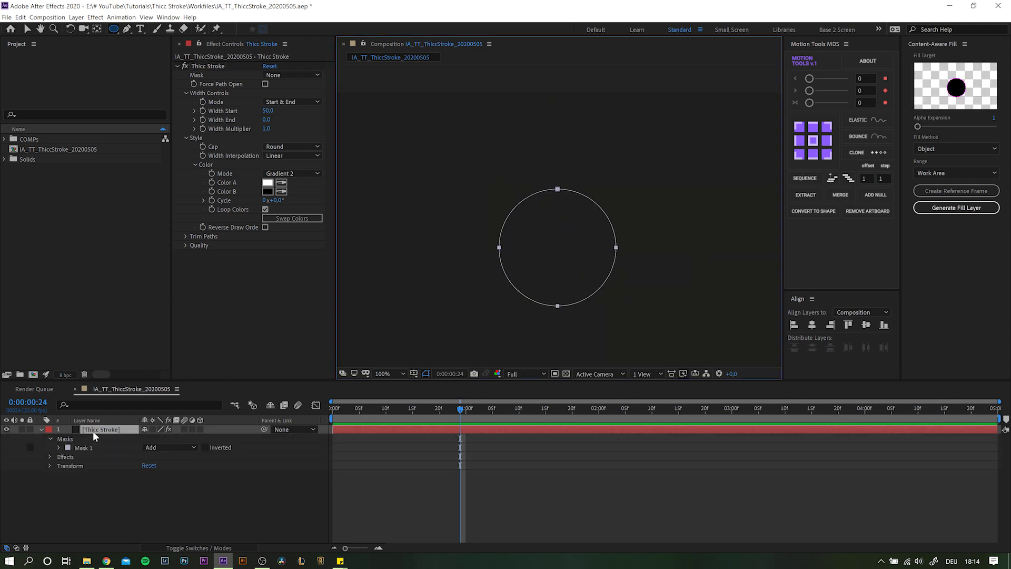
{"action": "left_click", "coordinate": [813, 140]}
{"action": "left_click", "coordinate": [813, 325]}
{"action": "left_click", "coordinate": [867, 325]}
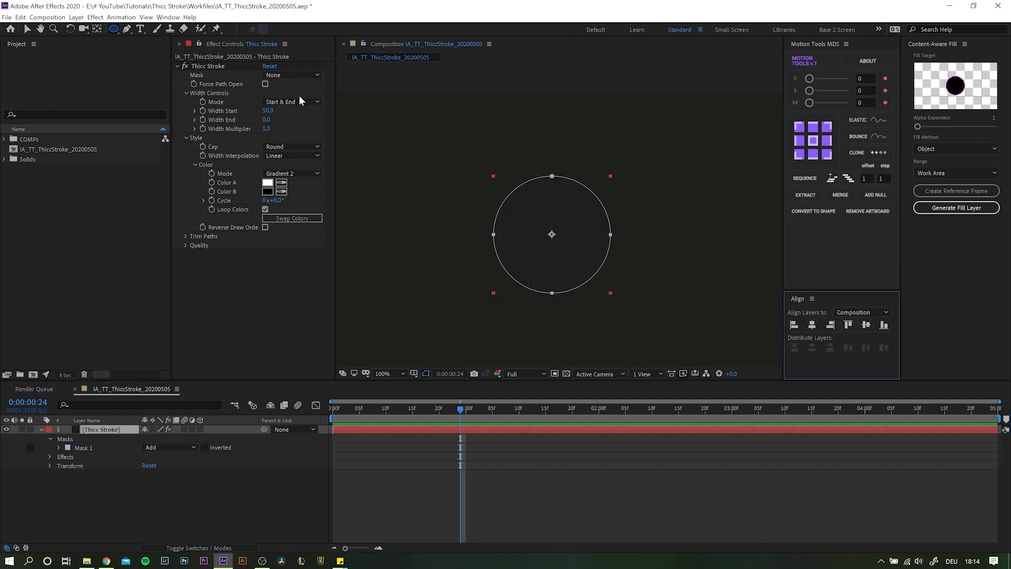
Set the Thicc Stroke effect's Mask to Mask 1.
{"action": "left_click", "coordinate": [234, 80]}
{"action": "left_click", "coordinate": [296, 76]}
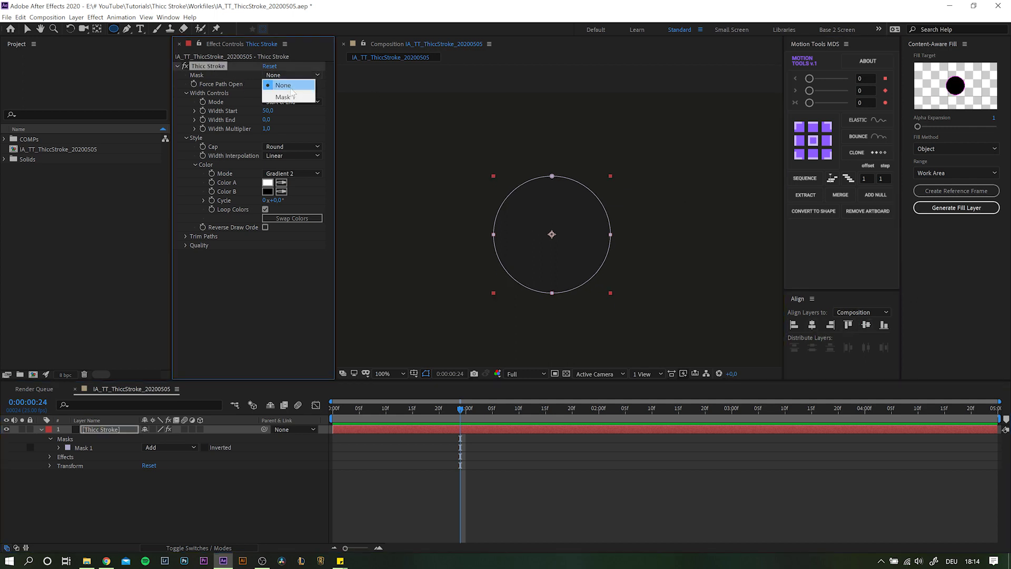
{"action": "left_click", "coordinate": [285, 89]}
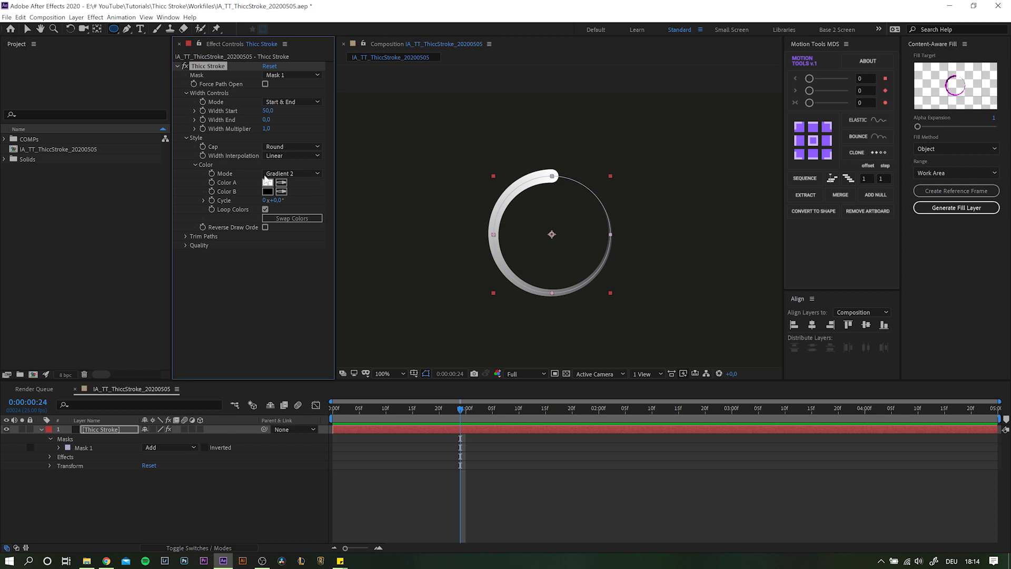
Set Width Start to 123.2, Width End to 38.8 and Width Multiplier to 1.8.
{"action": "left_click", "coordinate": [284, 102]}
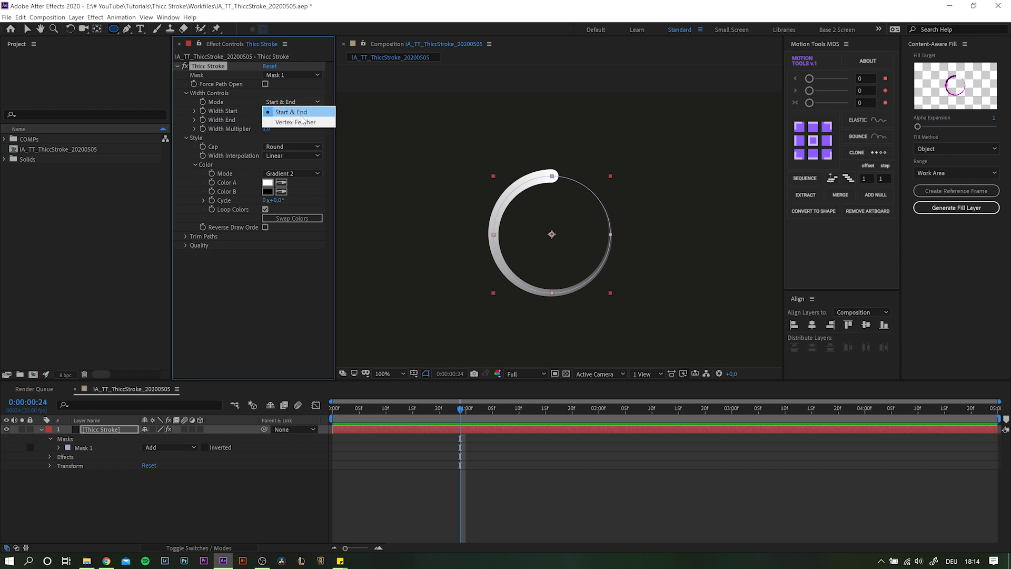
{"action": "left_click", "coordinate": [242, 111]}
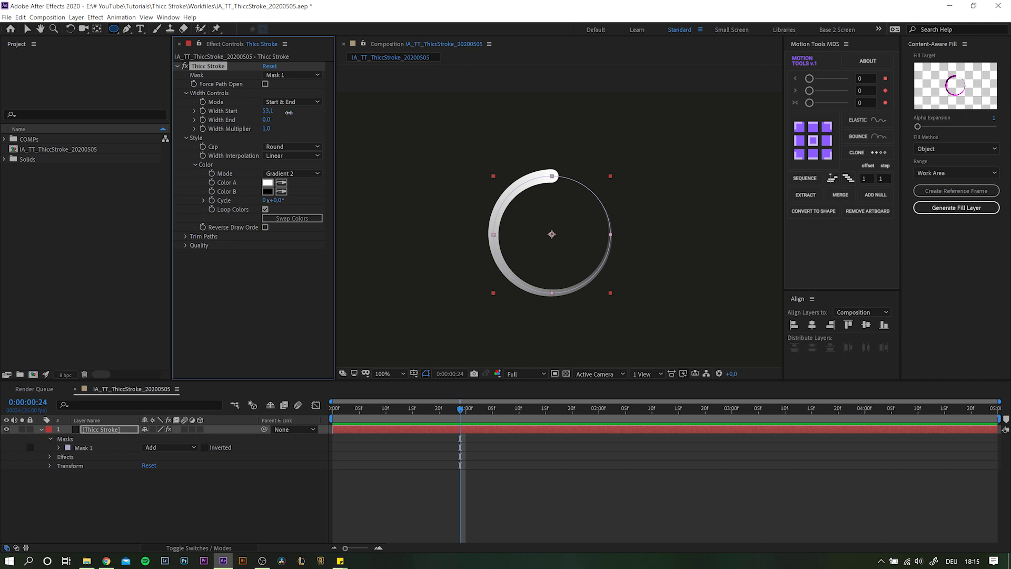
{"action": "mouse_move", "coordinate": [289, 112]}
{"action": "left_mouse_down"}
{"action": "mouse_move", "coordinate": [765, 113]}
{"action": "mouse_move", "coordinate": [659, 118]}
{"action": "left_mouse_up"}
{"action": "left_click_drag", "start_coordinate": [267, 120], "coordinate": [481, 113]}
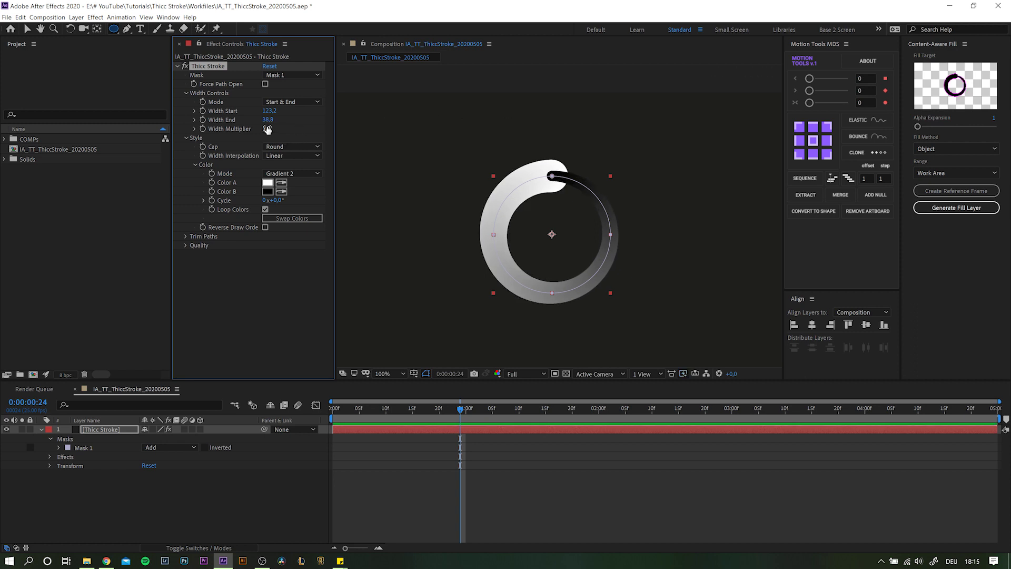
{"action": "left_click_drag", "start_coordinate": [267, 130], "coordinate": [308, 128]}
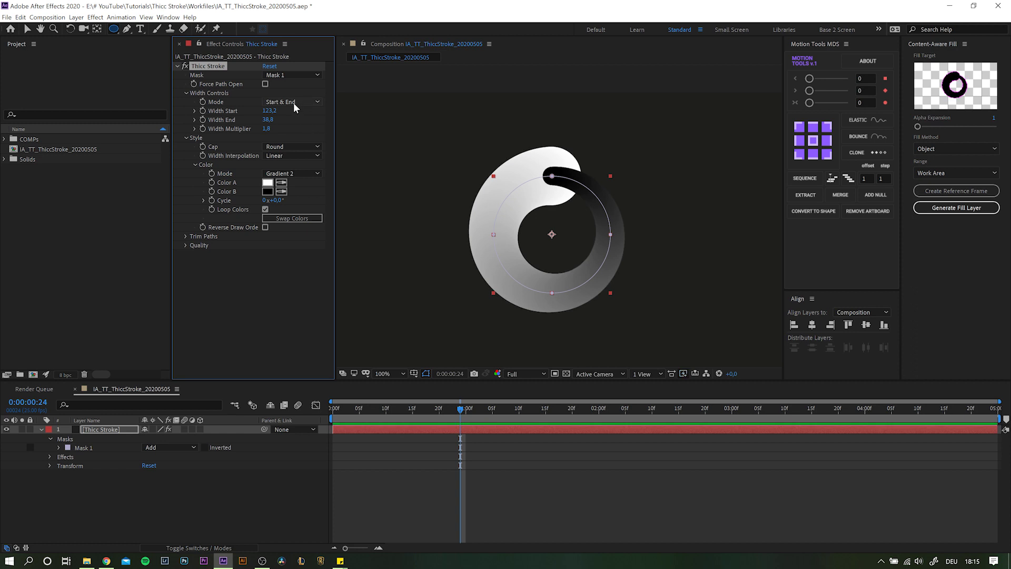
Try Vertex Feather width mode, adding feather points to the circle mask.
{"action": "left_click", "coordinate": [293, 103]}
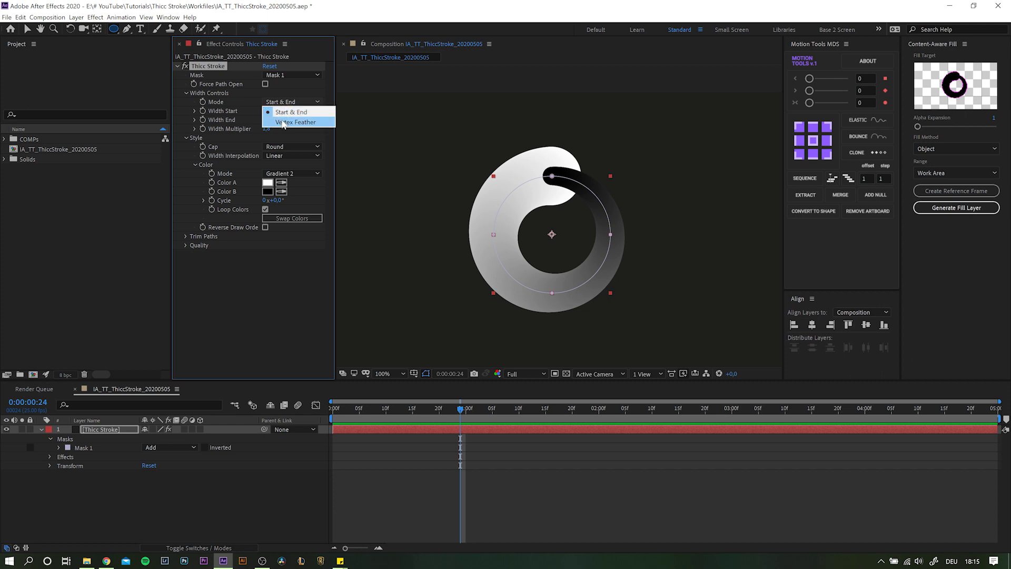
{"action": "left_click", "coordinate": [283, 122]}
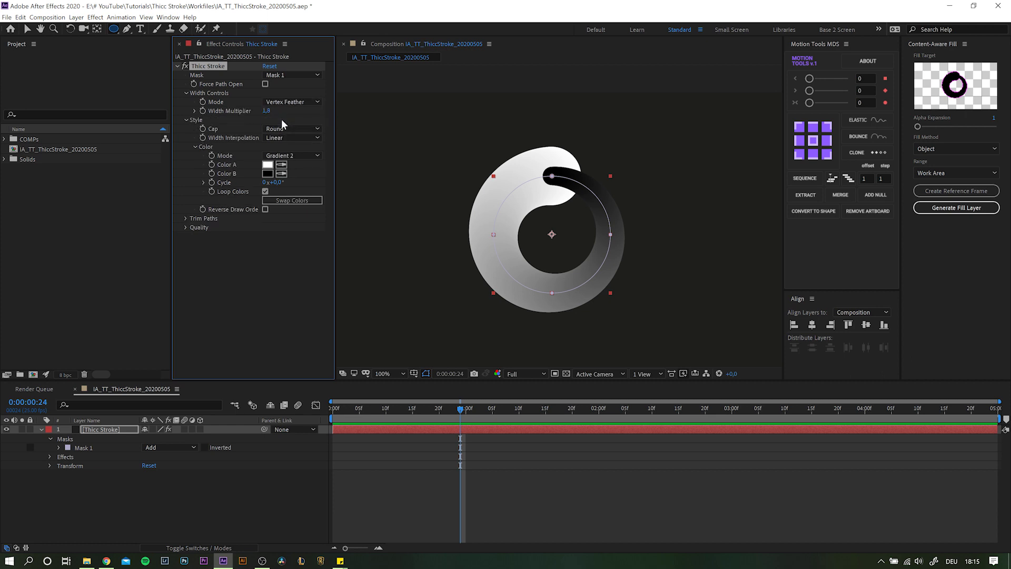
{"action": "left_click_drag", "start_coordinate": [128, 28], "coordinate": [166, 73]}
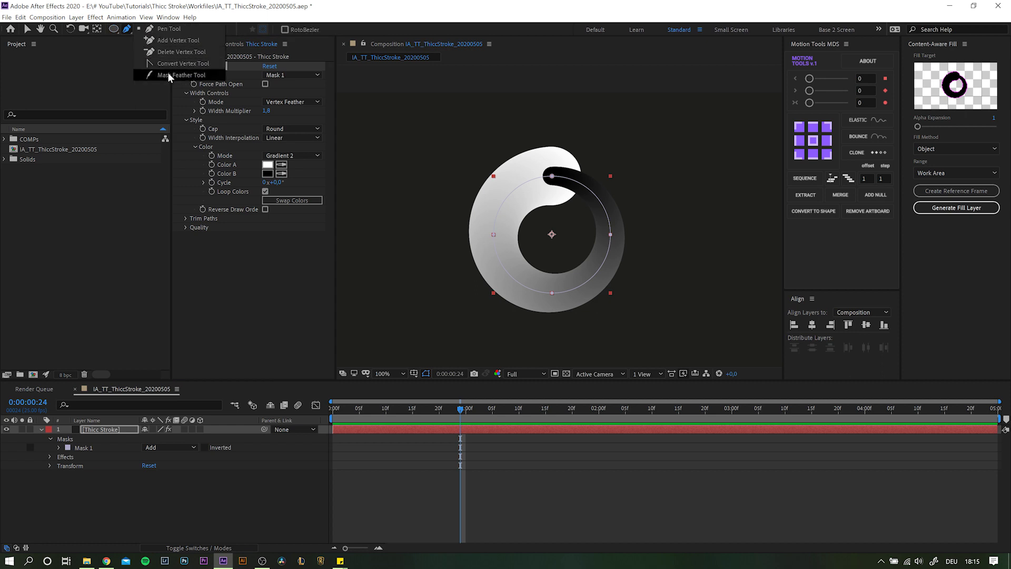
{"action": "left_click_drag", "start_coordinate": [168, 72], "coordinate": [168, 72]}
{"action": "left_click", "coordinate": [594, 190]}
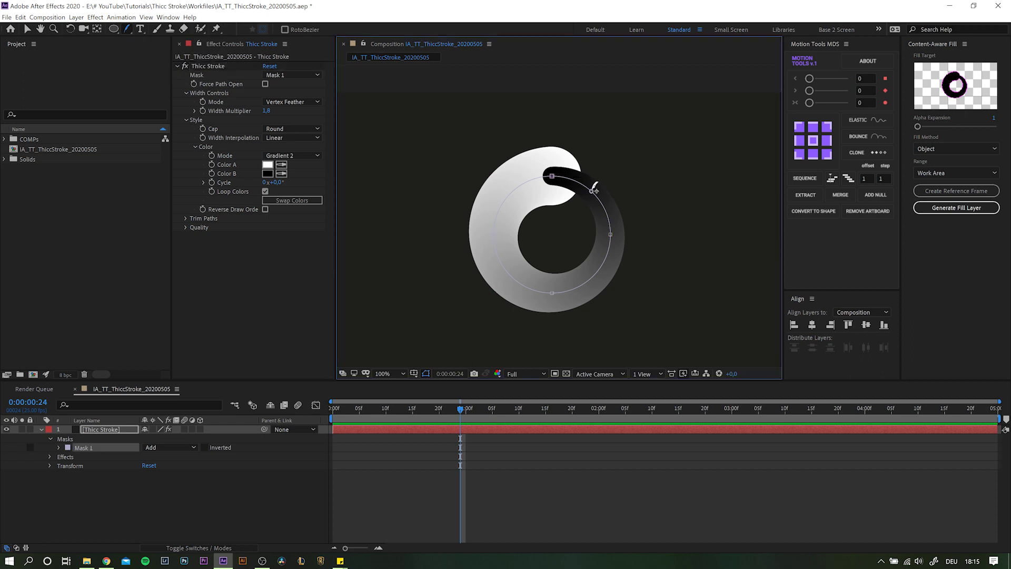
{"action": "left_click_drag", "start_coordinate": [595, 190], "coordinate": [611, 183]}
{"action": "left_click", "coordinate": [609, 267]}
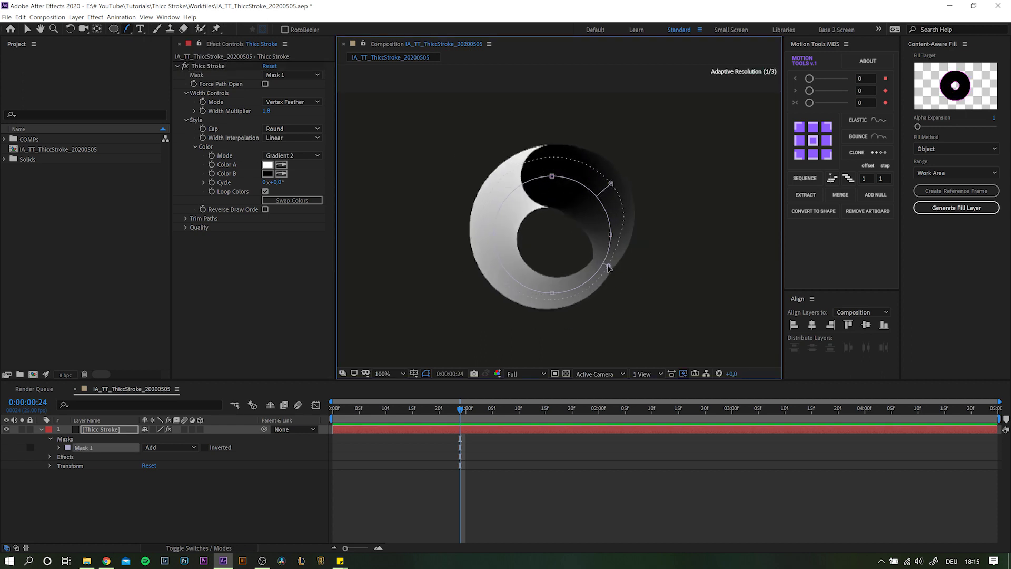
{"action": "left_click_drag", "start_coordinate": [609, 267], "coordinate": [581, 274]}
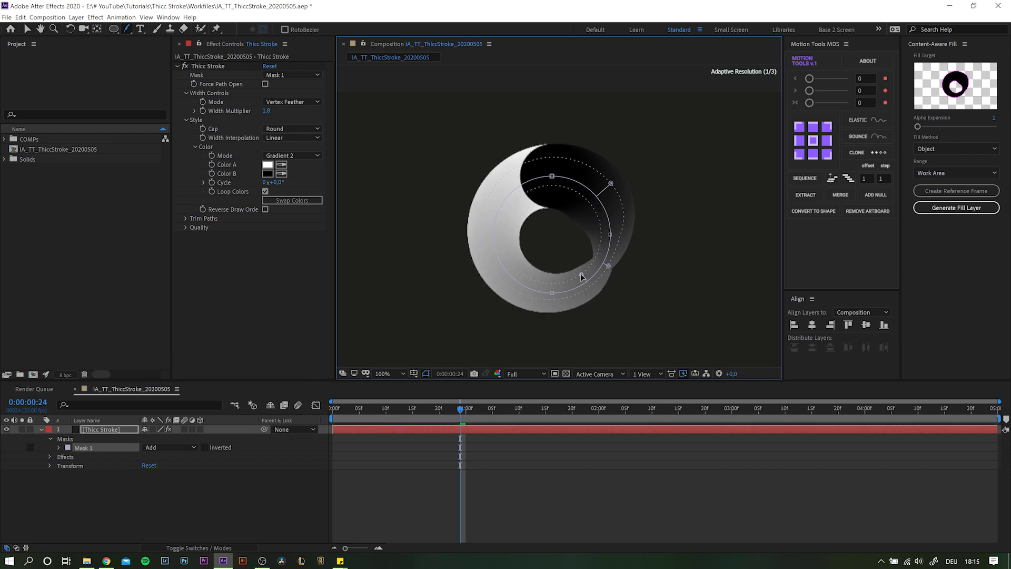
{"action": "left_click_drag", "start_coordinate": [498, 244], "coordinate": [500, 246]}
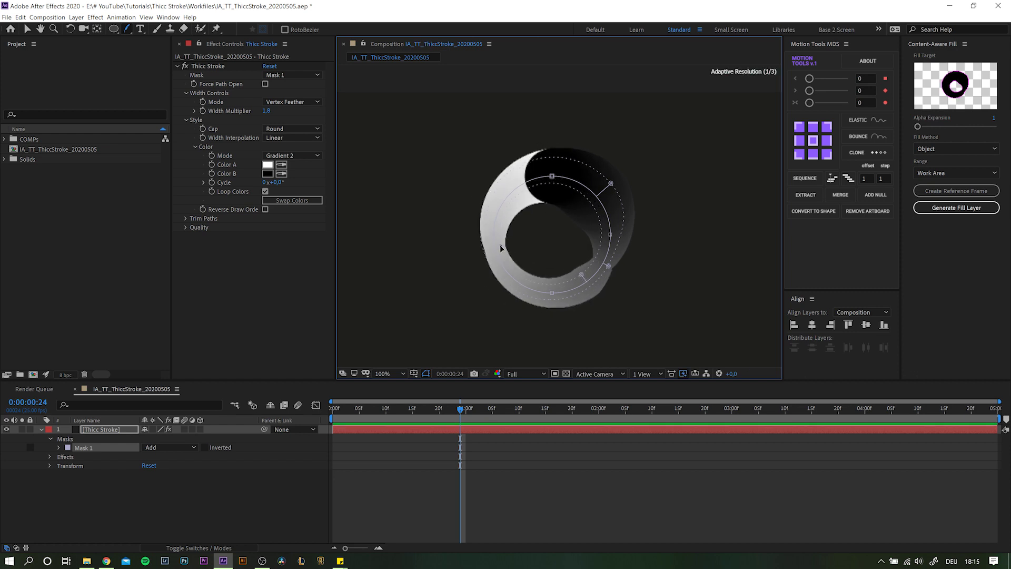
{"action": "key", "text": "ctrl+z"}
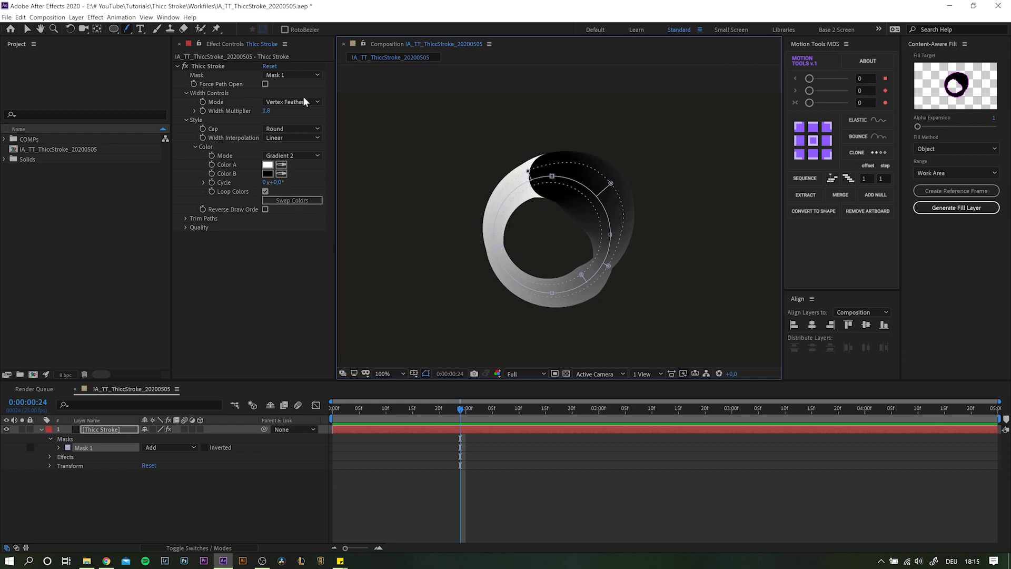
Return to Start & End mode with widths 50, 0 and multiplier 1.
{"action": "left_click", "coordinate": [280, 102]}
{"action": "left_click", "coordinate": [273, 113]}
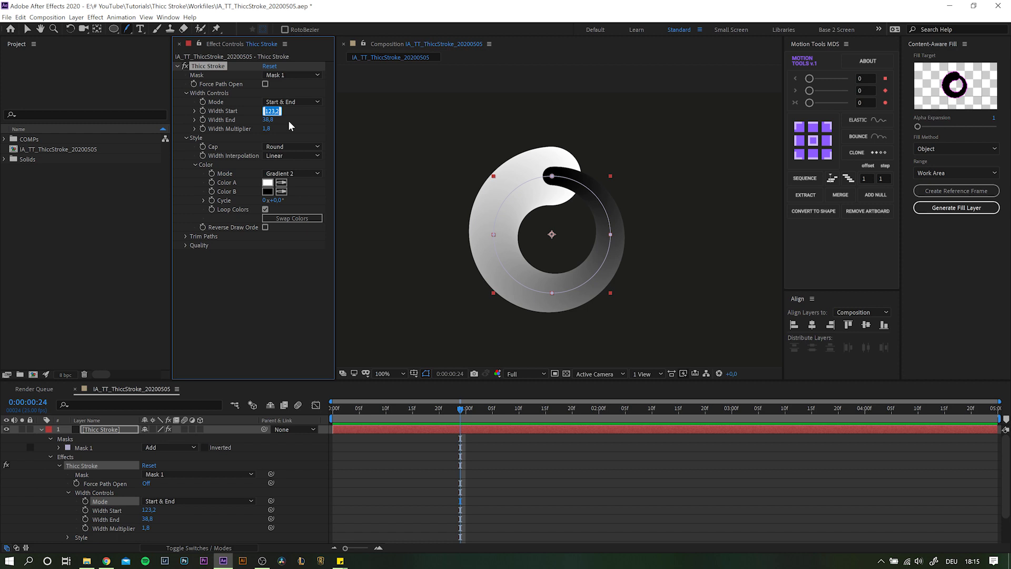
{"action": "type", "text": "50"}
{"action": "key", "text": "Tab"}
{"action": "type", "text": "0"}
{"action": "key", "text": "Tab"}
{"action": "type", "text": "1"}
{"action": "key", "text": "Return"}
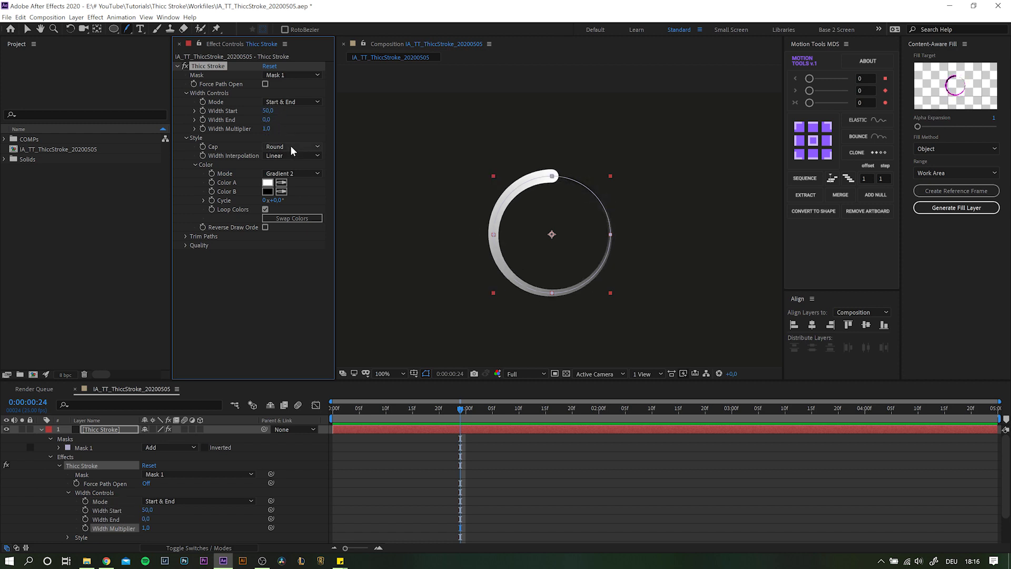
Set the Thicc Stroke Cap style to Round.
{"action": "left_click", "coordinate": [291, 147]}
{"action": "left_click", "coordinate": [279, 157]}
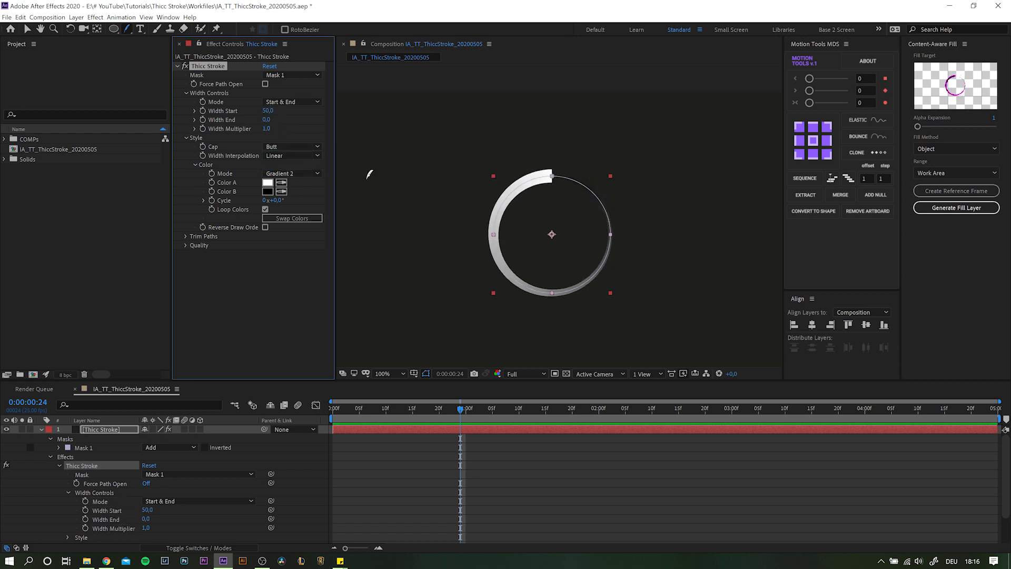
{"action": "left_click", "coordinate": [293, 147]}
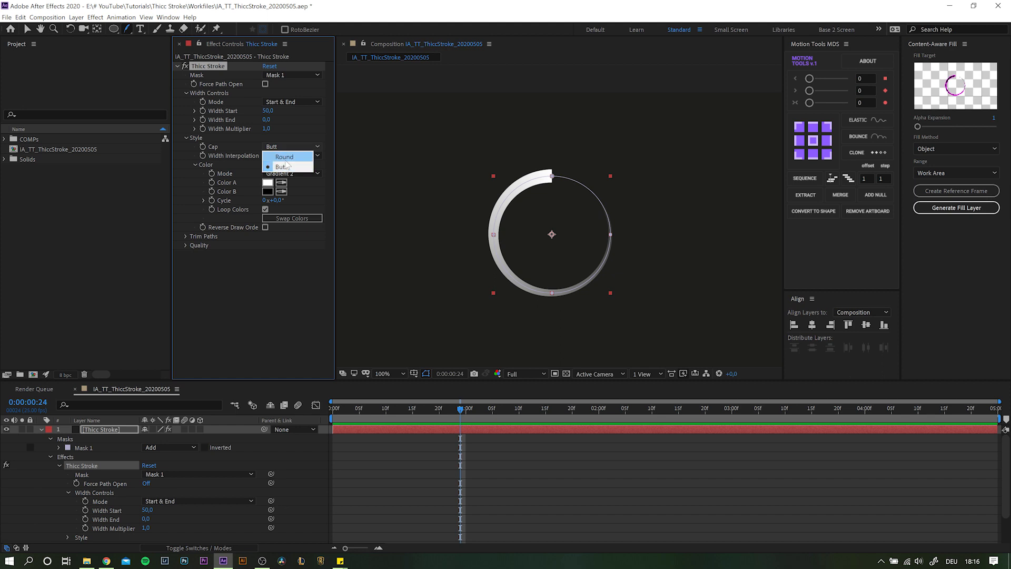
Raise Width Multiplier to 4.5, comparing Smooth and Linear width interpolation.
{"action": "left_click", "coordinate": [281, 155]}
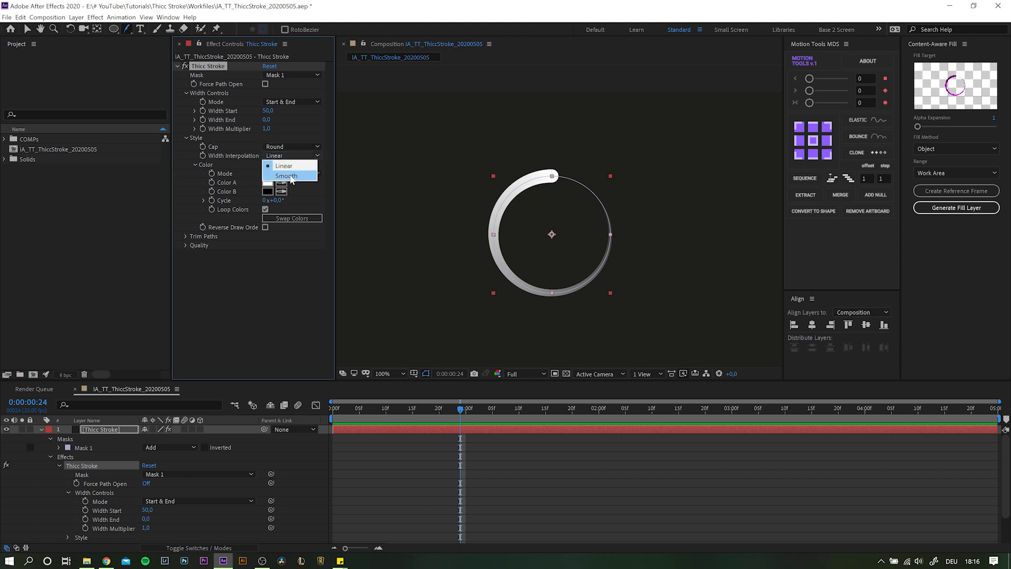
{"action": "left_click", "coordinate": [290, 176]}
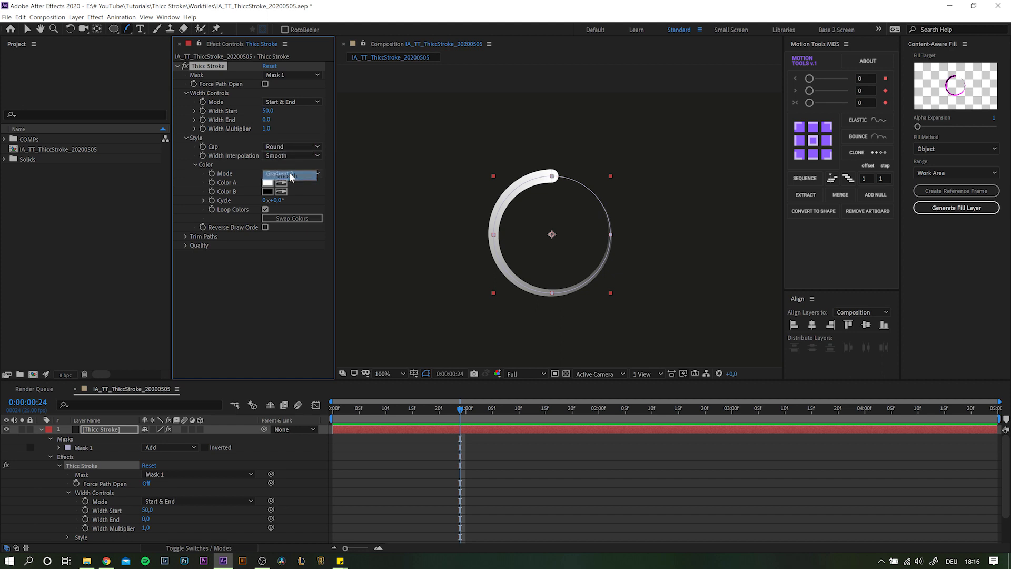
{"action": "mouse_move", "coordinate": [266, 129]}
{"action": "left_mouse_down"}
{"action": "mouse_move", "coordinate": [451, 122]}
{"action": "mouse_move", "coordinate": [265, 168]}
{"action": "left_mouse_up"}
{"action": "left_click", "coordinate": [274, 156]}
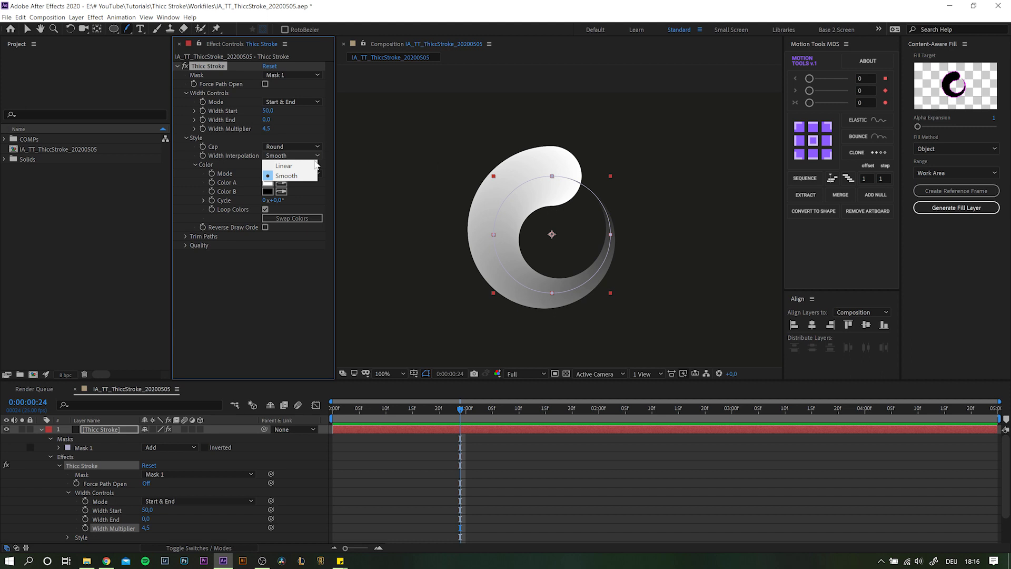
{"action": "left_click", "coordinate": [285, 166]}
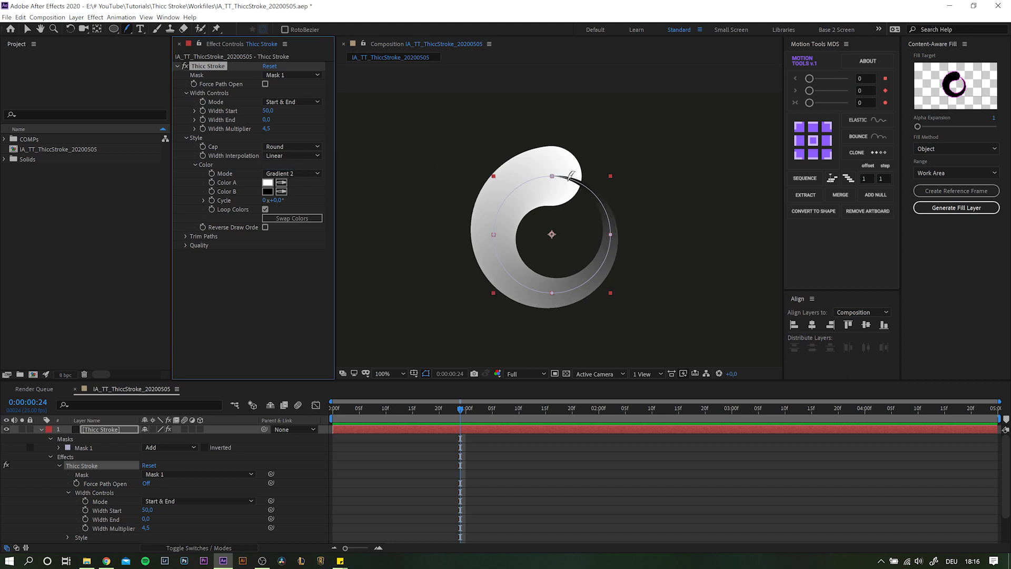
{"action": "left_click", "coordinate": [296, 156]}
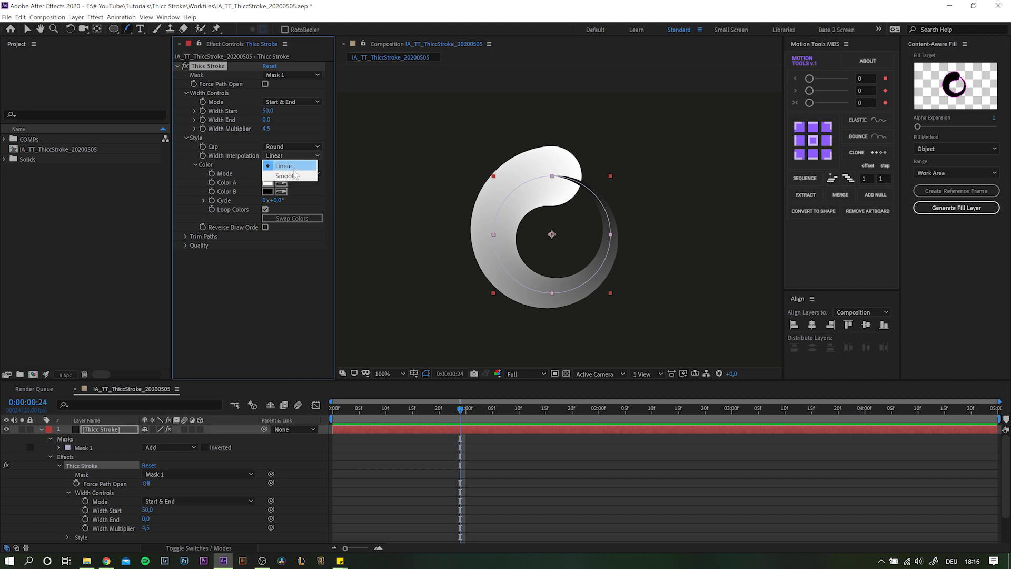
Set Width Interpolation to Smooth and Width Multiplier back to 1.
{"action": "left_click", "coordinate": [293, 175]}
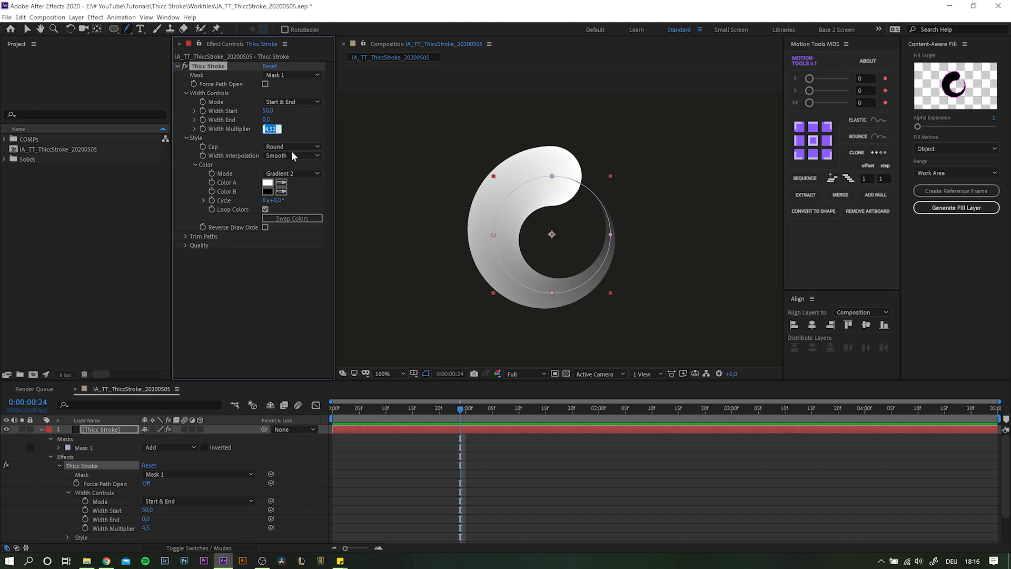
{"action": "type", "text": "1"}
{"action": "key", "text": "Return"}
Try the Solid and Gradient 2/3/4 colour modes, settling on Gradient 2.
{"action": "left_click", "coordinate": [290, 174]}
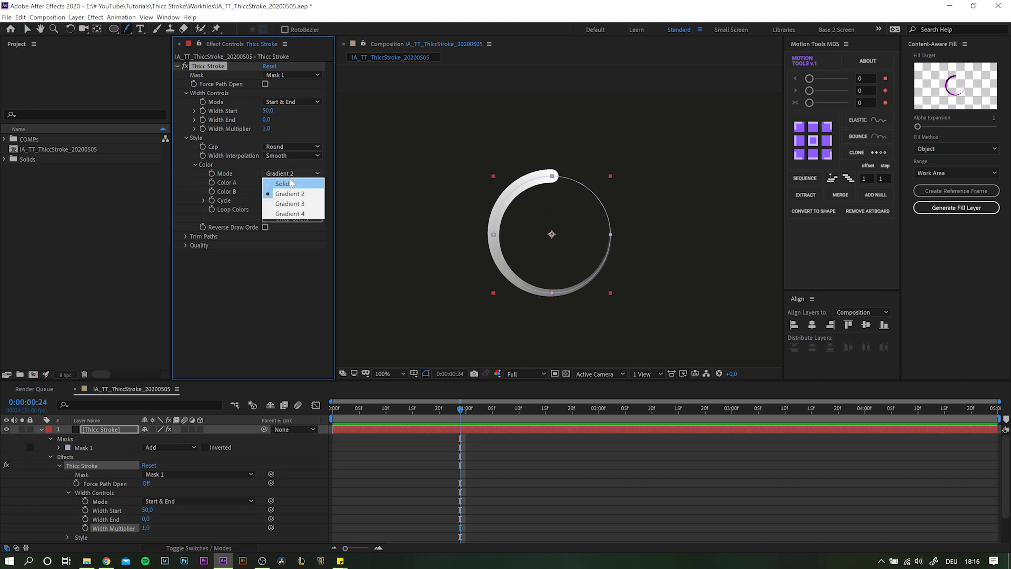
{"action": "left_click", "coordinate": [290, 182]}
{"action": "left_click", "coordinate": [293, 174]}
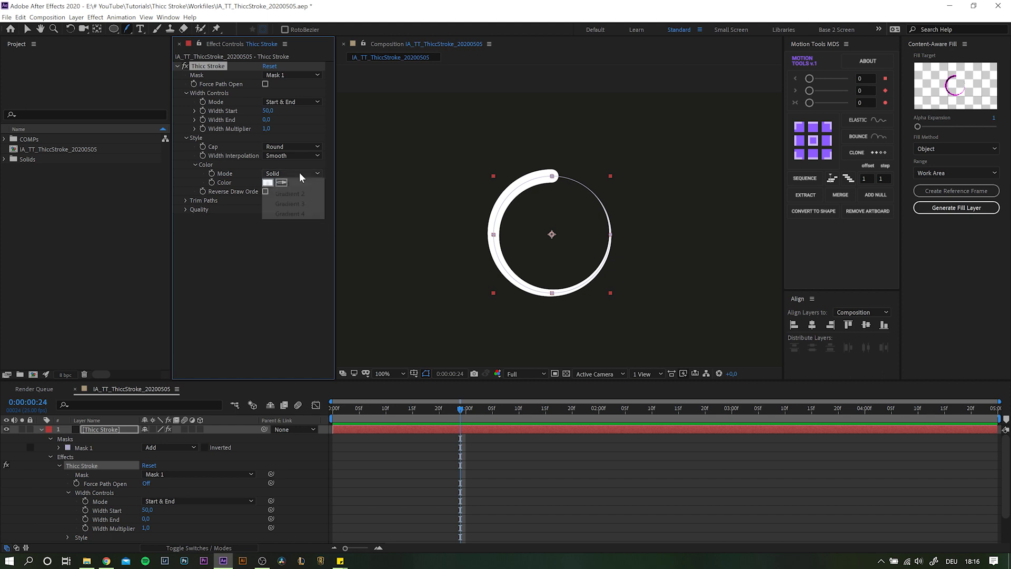
{"action": "left_click", "coordinate": [287, 194]}
{"action": "left_click", "coordinate": [290, 173]}
{"action": "left_click", "coordinate": [289, 205]}
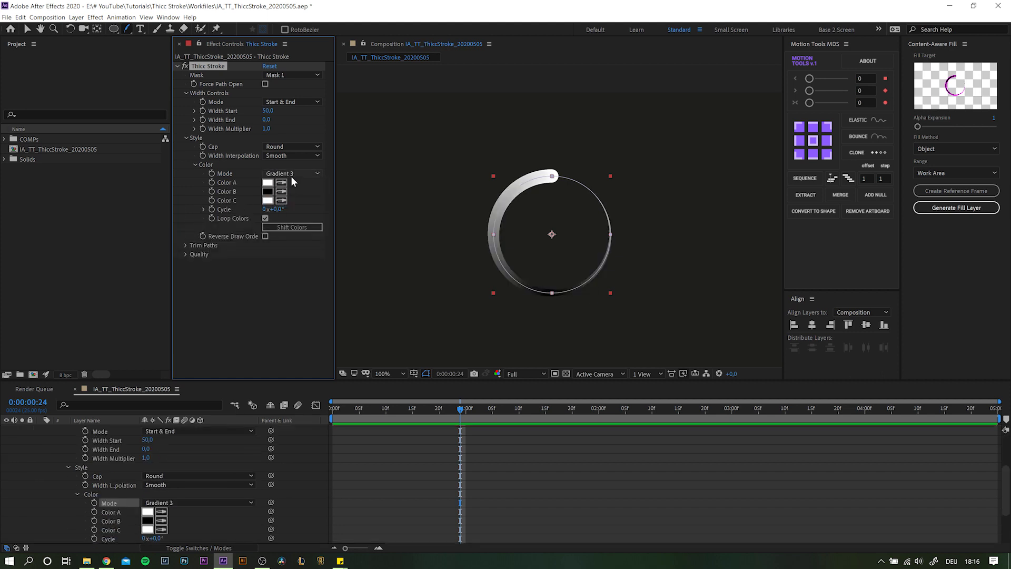
{"action": "left_click", "coordinate": [291, 174]}
{"action": "left_click", "coordinate": [290, 213]}
{"action": "left_click", "coordinate": [292, 173]}
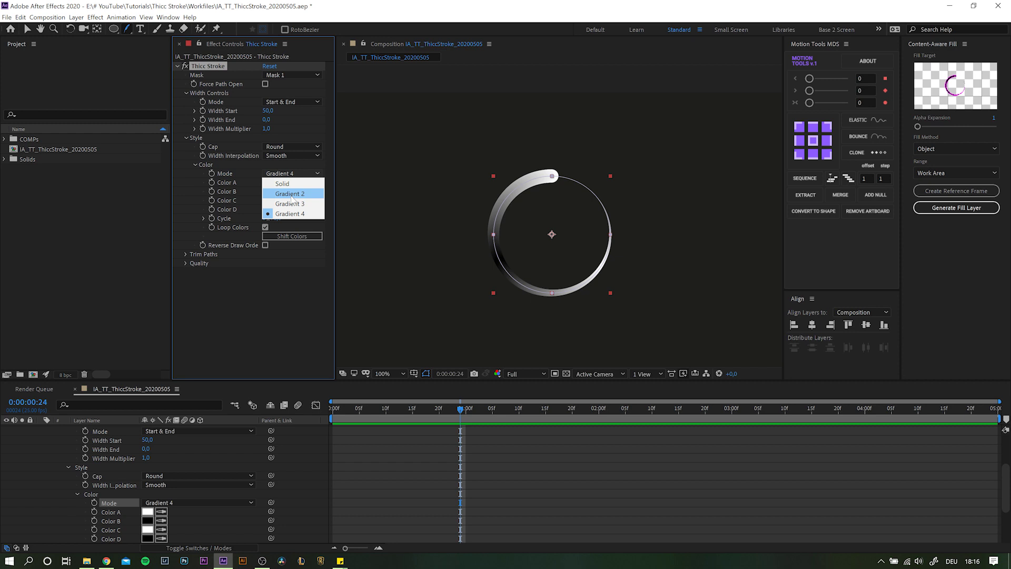
{"action": "left_click", "coordinate": [288, 193]}
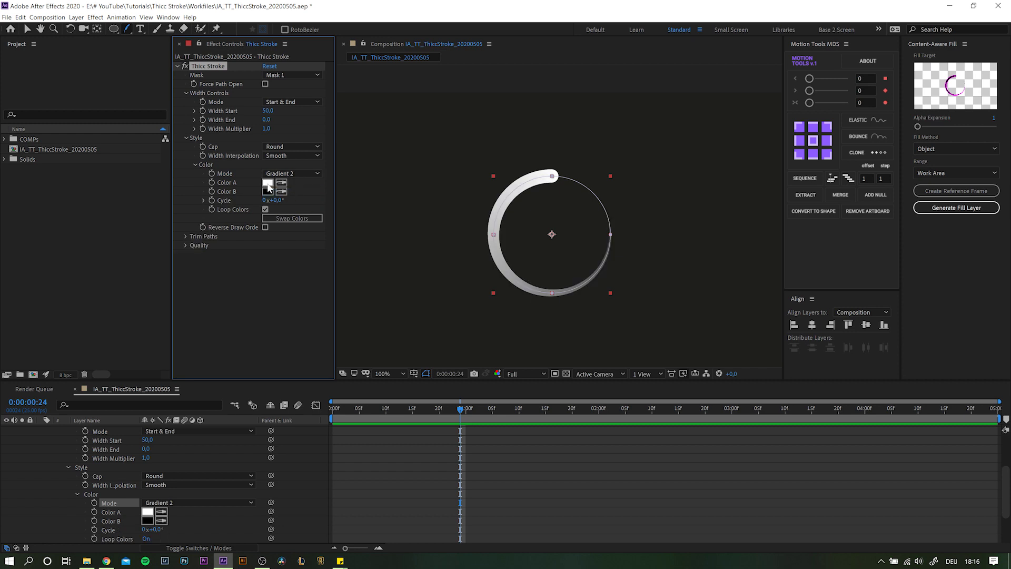
Set gradient Color A to blue, testing the colour swap and reverse draw options.
{"action": "left_click", "coordinate": [267, 183]}
{"action": "left_click", "coordinate": [158, 102]}
{"action": "left_click", "coordinate": [129, 84]}
{"action": "left_click", "coordinate": [225, 27]}
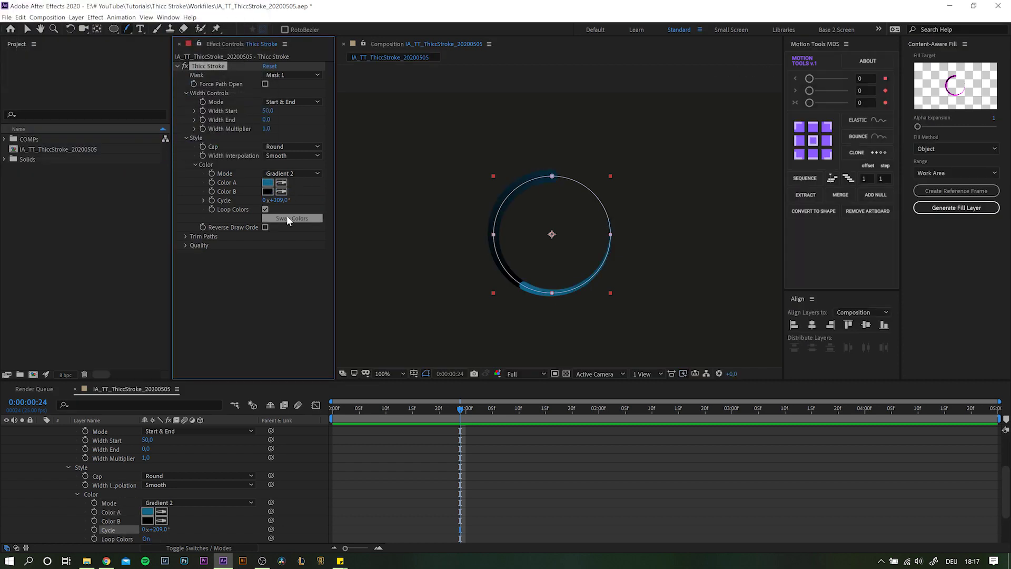
{"action": "left_click", "coordinate": [287, 216]}
{"action": "left_click", "coordinate": [286, 216]}
{"action": "left_click", "coordinate": [265, 228]}
{"action": "left_click", "coordinate": [279, 201]}
Set the colour Cycle to 0° and trim the stroke from 0% to 50%.
{"action": "type", "text": "0"}
{"action": "key", "text": "Return"}
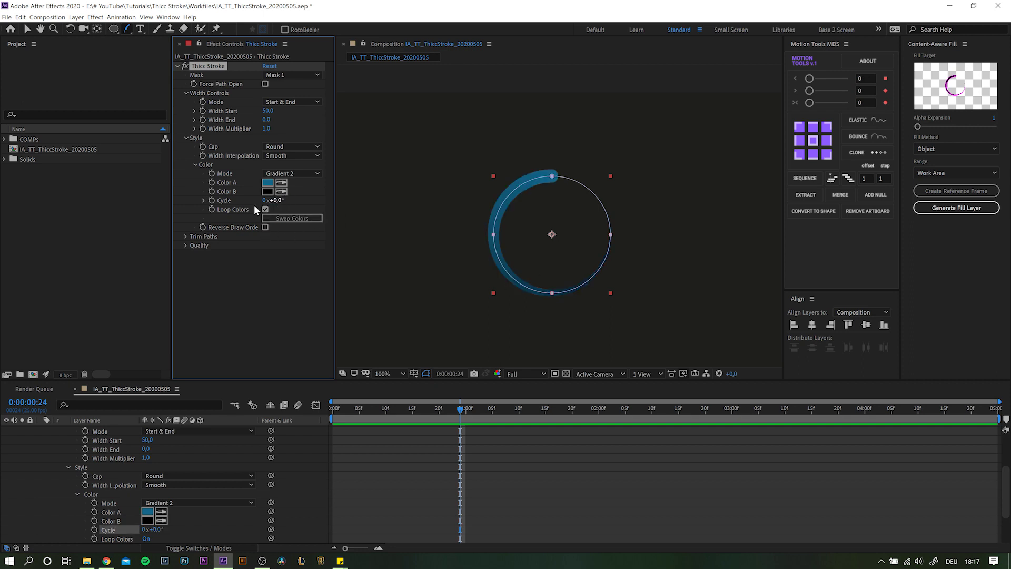
{"action": "left_click", "coordinate": [185, 236]}
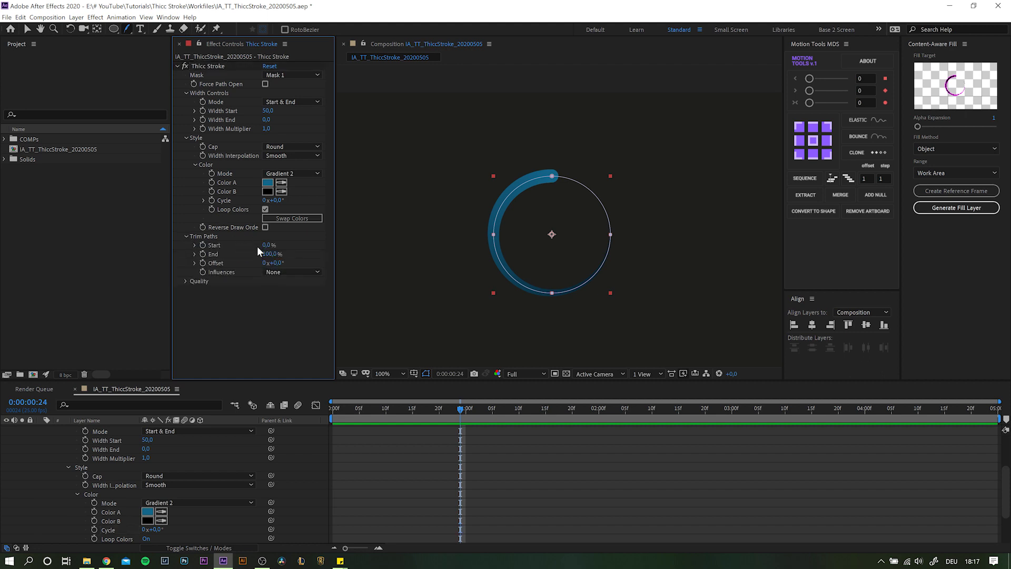
{"action": "mouse_move", "coordinate": [266, 249]}
{"action": "left_mouse_down"}
{"action": "mouse_move", "coordinate": [321, 248]}
{"action": "mouse_move", "coordinate": [224, 258]}
{"action": "mouse_move", "coordinate": [287, 262]}
{"action": "mouse_move", "coordinate": [387, 246]}
{"action": "left_mouse_up"}
{"action": "left_click", "coordinate": [269, 254]}
Set trim Influences to Width & Color and rotate the offset to 345°.
{"action": "left_click", "coordinate": [298, 272]}
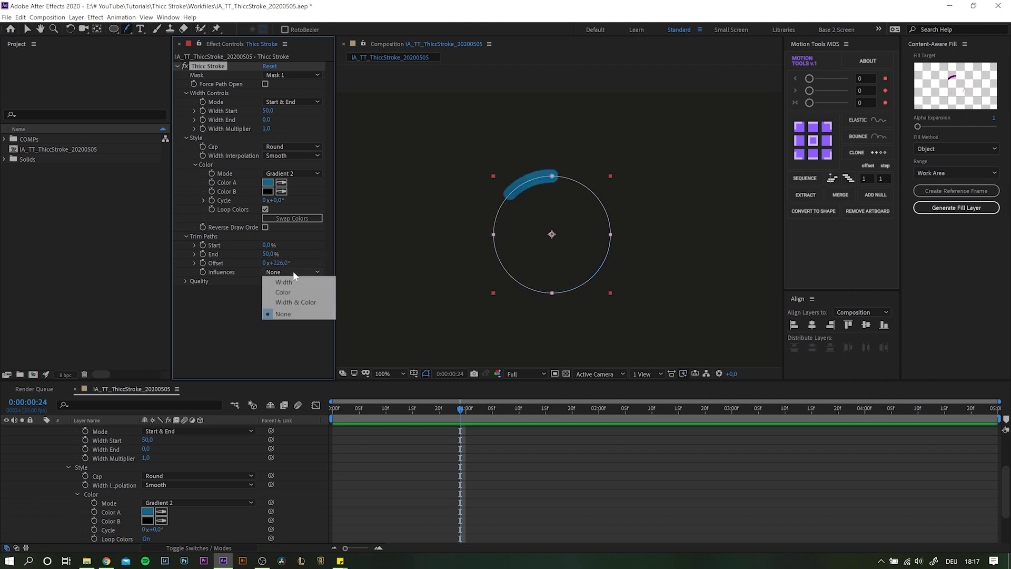
{"action": "left_click", "coordinate": [292, 283]}
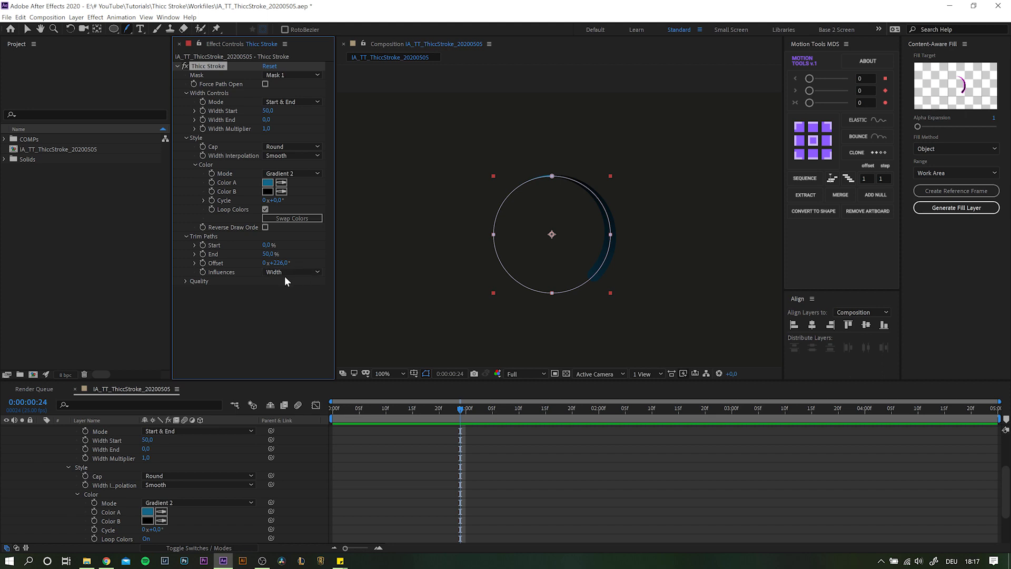
{"action": "left_click_drag", "start_coordinate": [282, 262], "coordinate": [133, 266]}
{"action": "left_click", "coordinate": [285, 273]}
{"action": "left_click", "coordinate": [285, 289]}
{"action": "left_click", "coordinate": [293, 272]}
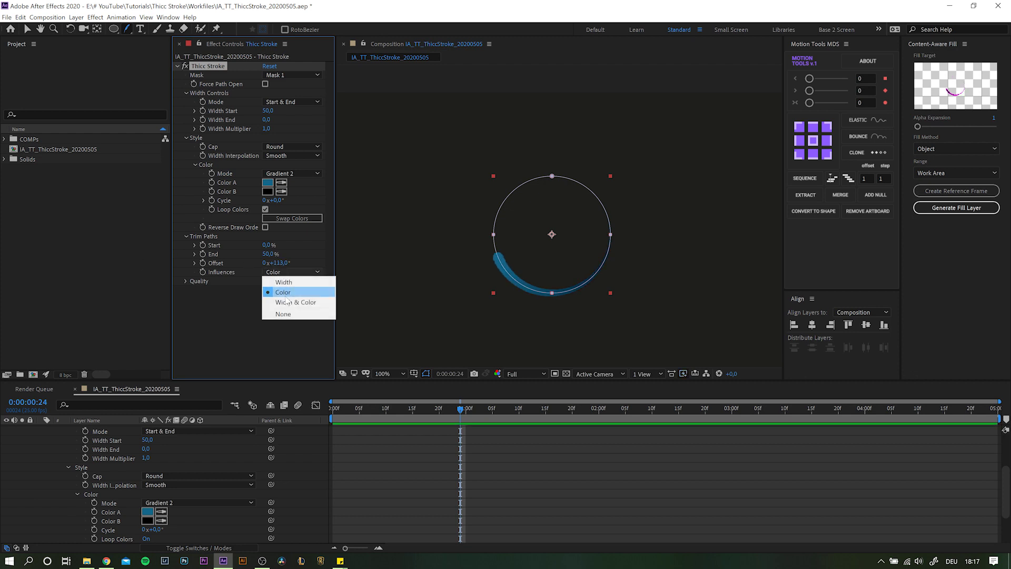
{"action": "left_click", "coordinate": [288, 301]}
{"action": "left_click_drag", "start_coordinate": [279, 263], "coordinate": [374, 257]}
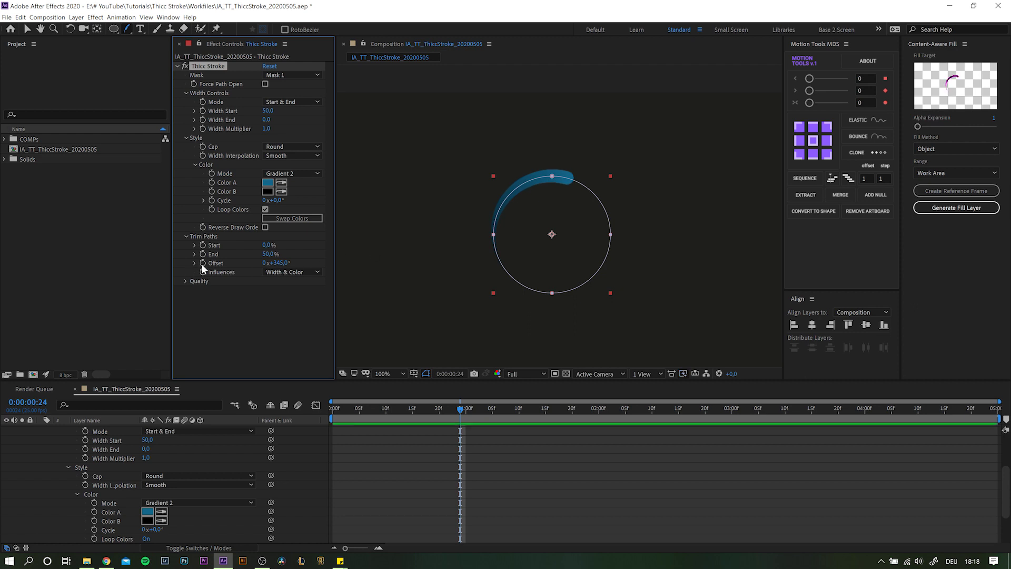
Keyframe trim Offset from 0° at frame 0 to -720° at the last frame, then preview.
{"action": "left_click_drag", "start_coordinate": [347, 412], "coordinate": [333, 412]}
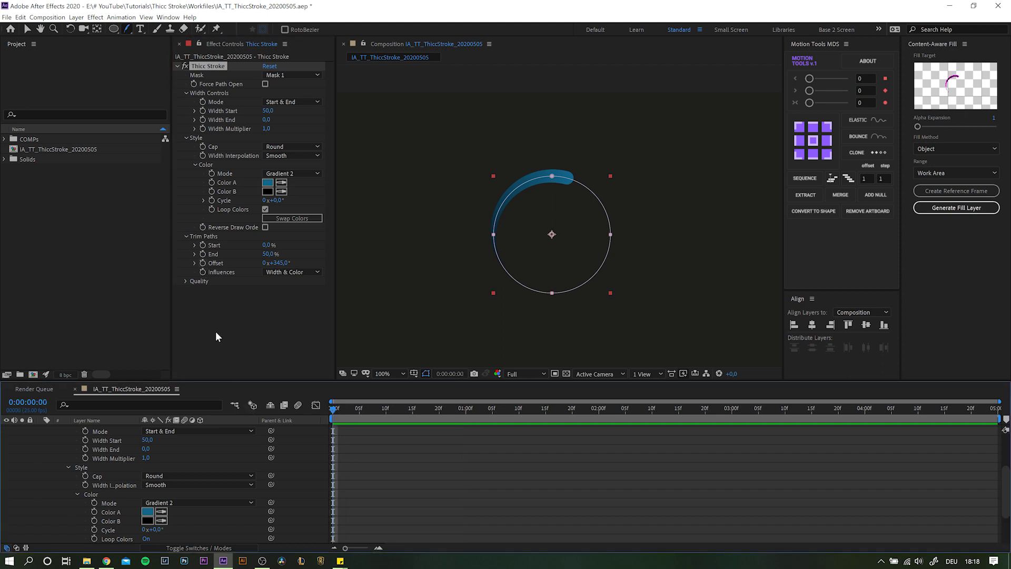
{"action": "left_click", "coordinate": [281, 271]}
{"action": "left_click", "coordinate": [280, 263]}
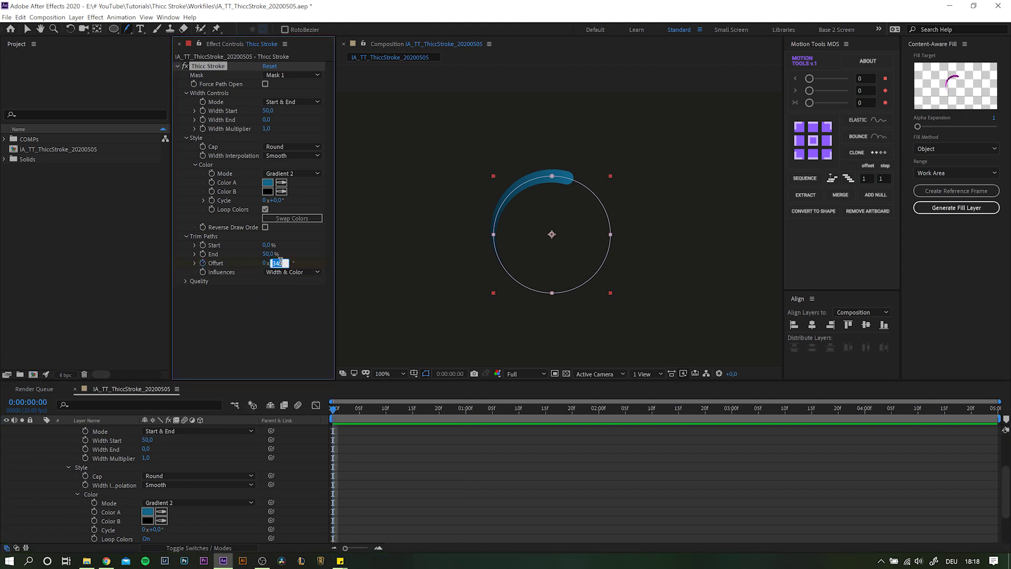
{"action": "key", "text": "End"}
{"action": "left_click", "coordinate": [275, 263]}
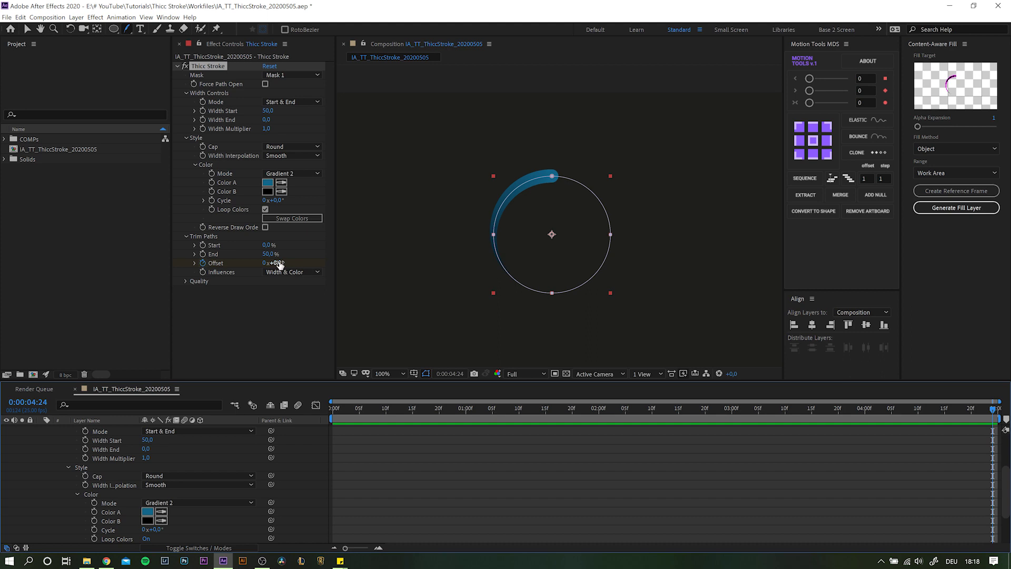
{"action": "type", "text": "-720"}
{"action": "key", "text": "Return"}
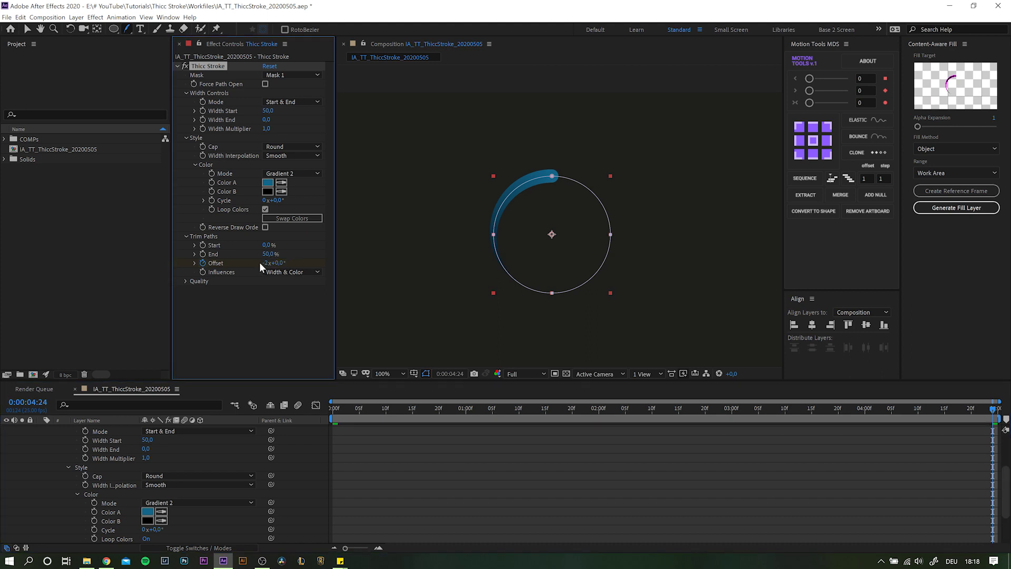
{"action": "mouse_move", "coordinate": [342, 414]}
{"action": "left_mouse_down"}
{"action": "mouse_move", "coordinate": [977, 414]}
{"action": "mouse_move", "coordinate": [156, 412]}
{"action": "left_mouse_up"}
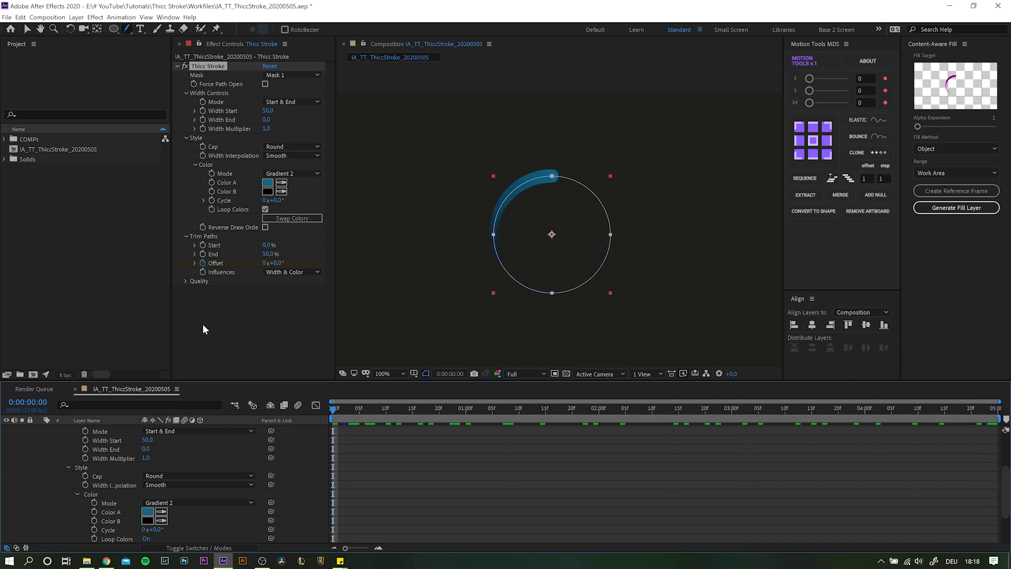